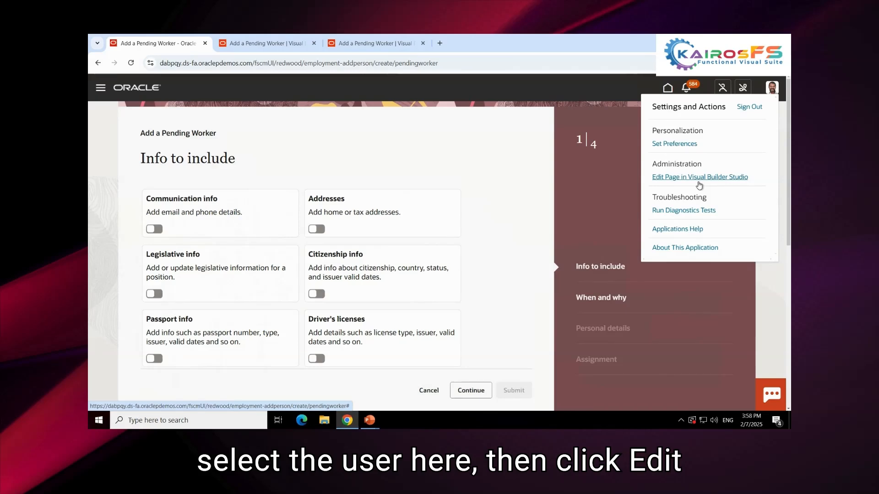
Step: Bring up the page's Fields and Regions rules in Visual Builder Studio and view the form for creating a business rule
click(503, 131)
click(259, 46)
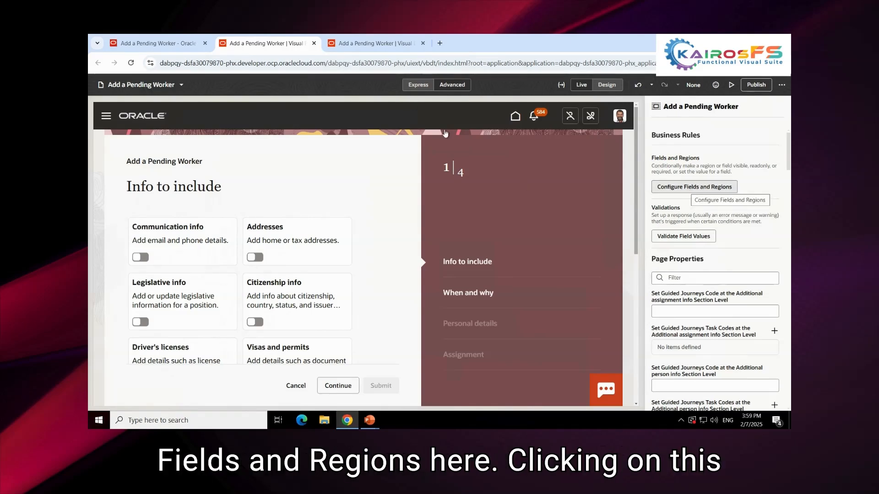
click(379, 45)
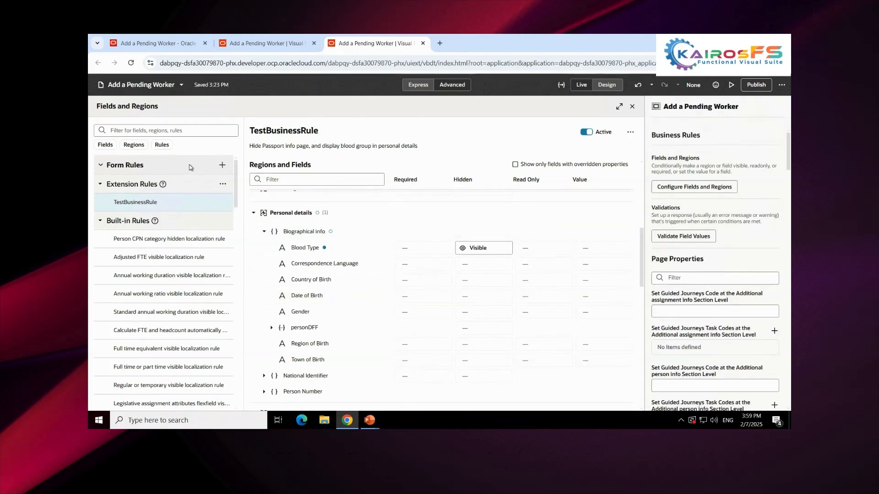
click(219, 165)
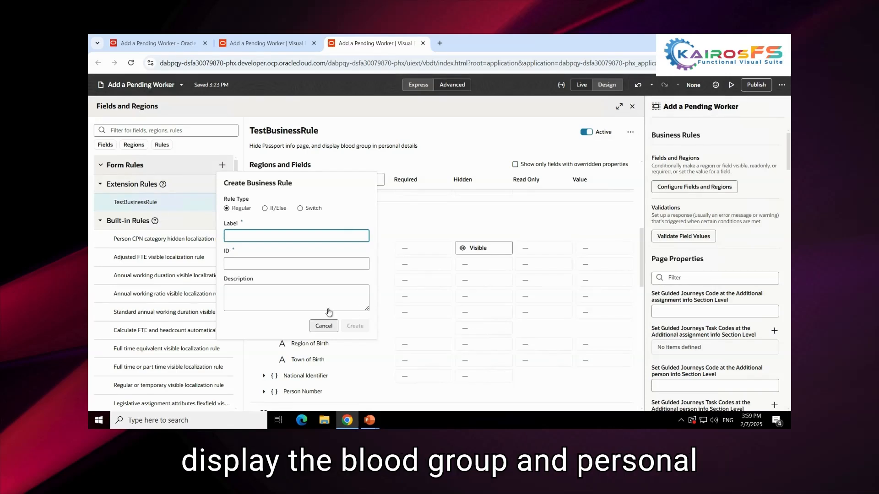
click(323, 326)
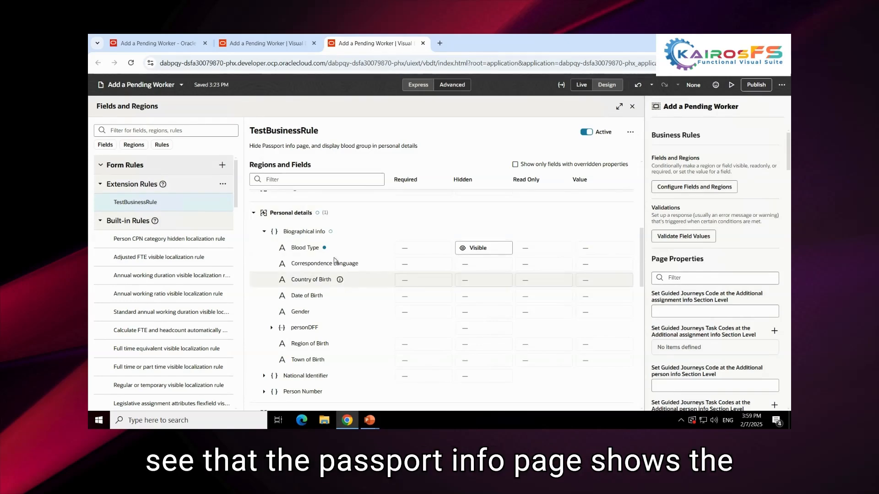
Step: Collapse Personal details and inspect the Passport info region's rule breakdown and its Required and Hidden override options in TestBusinessRule
click(253, 213)
scroll(333, 248, up, 1)
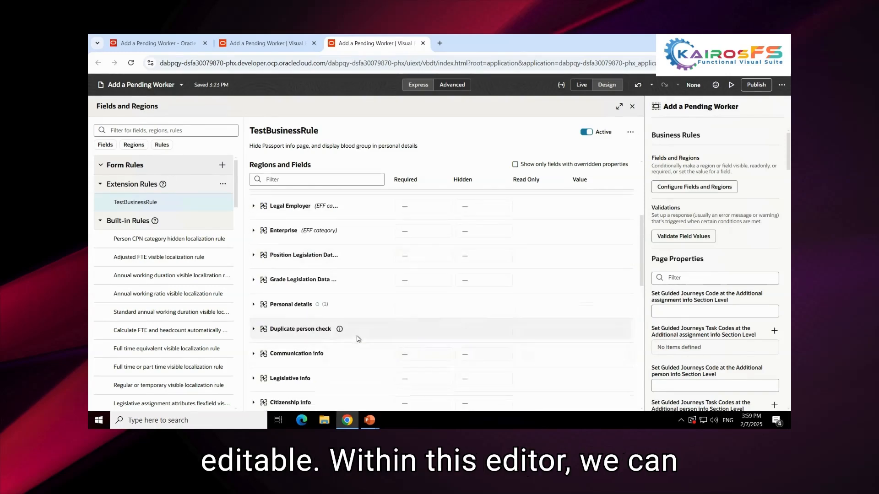
scroll(365, 355, down, 2)
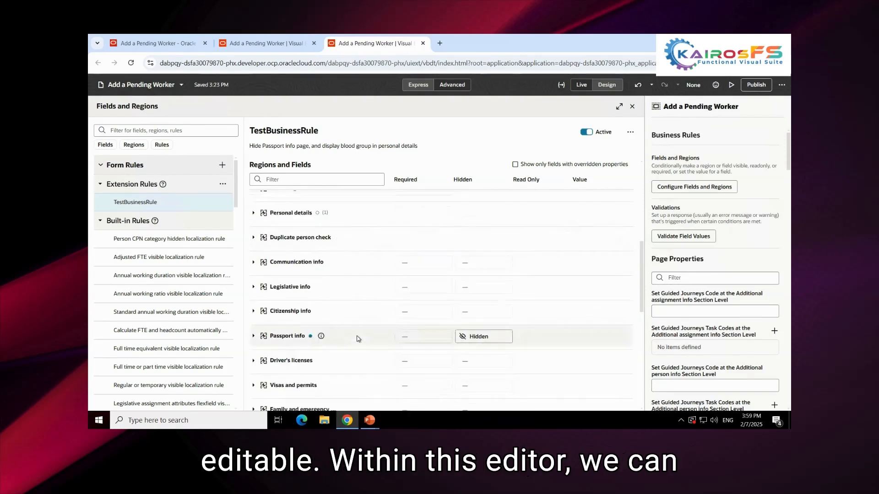
click(321, 337)
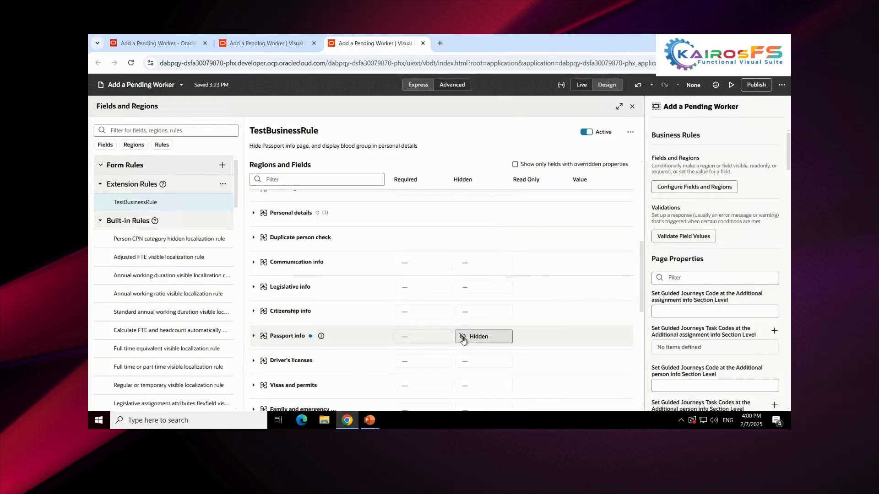
click(405, 338)
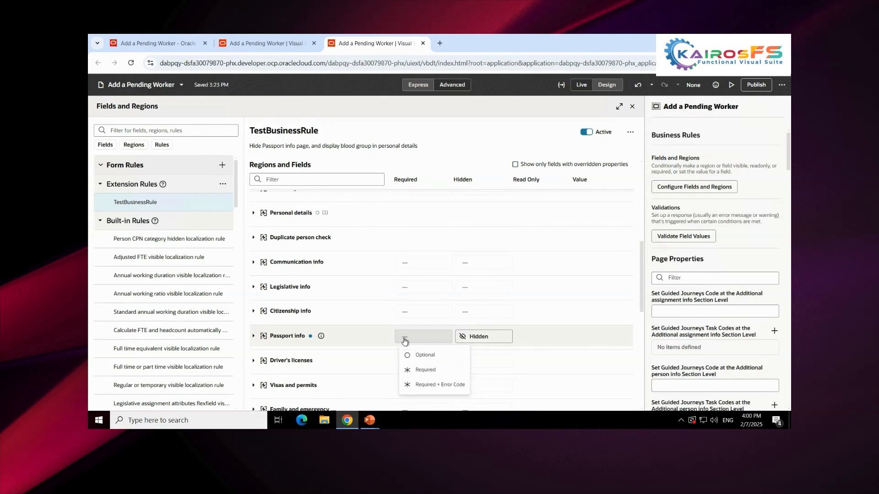
click(477, 337)
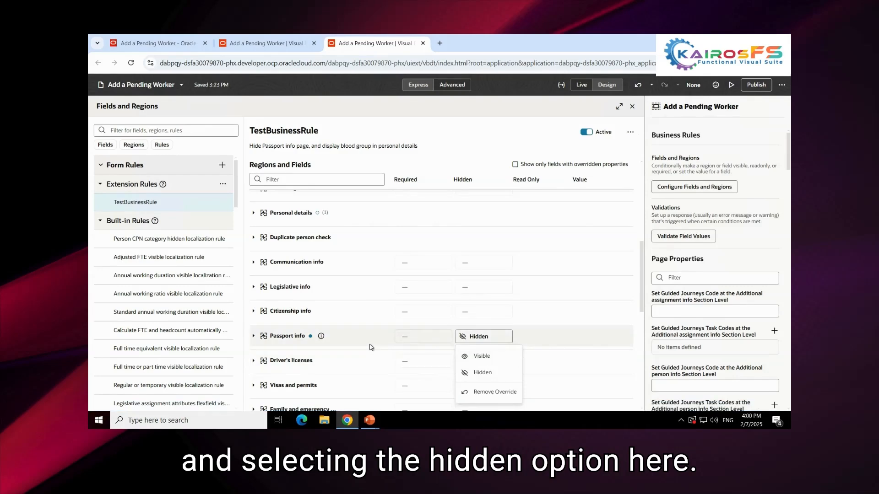
Step: Inspect the Blood Type field's rule breakdown and visibility options under Personal details, Biographical info
scroll(371, 348, up, 5)
click(321, 222)
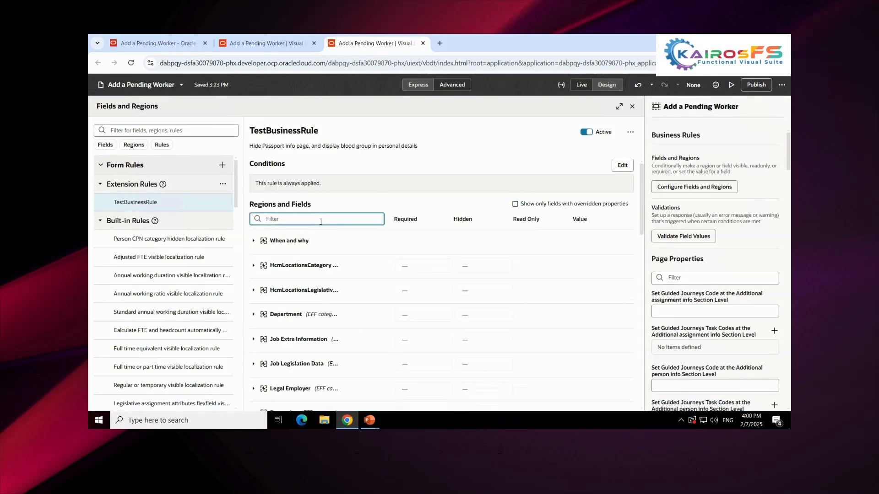
scroll(320, 293, down, 3)
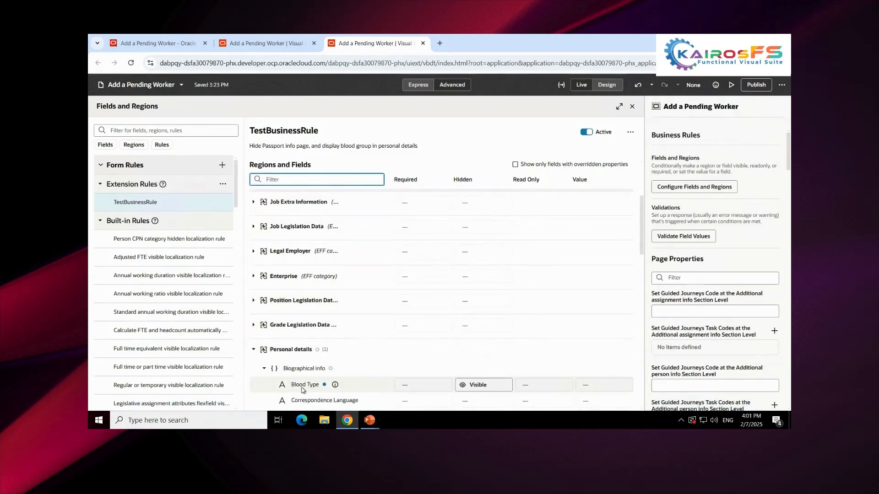
click(334, 385)
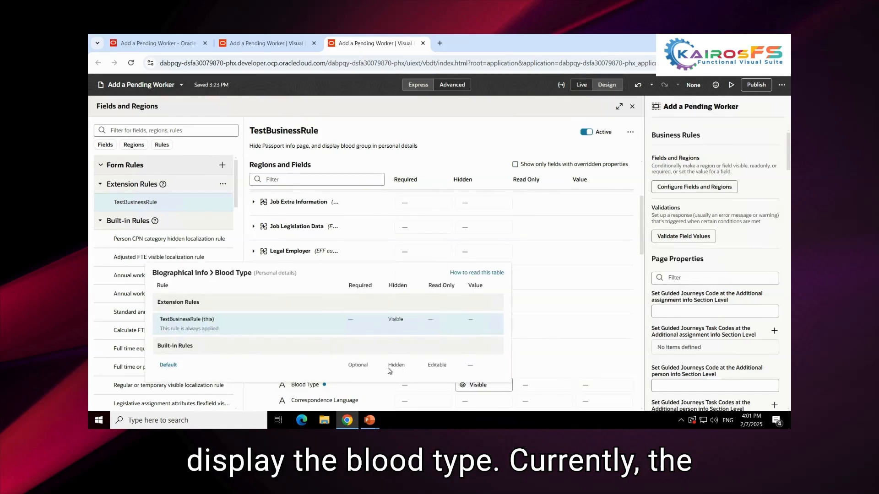
click(471, 386)
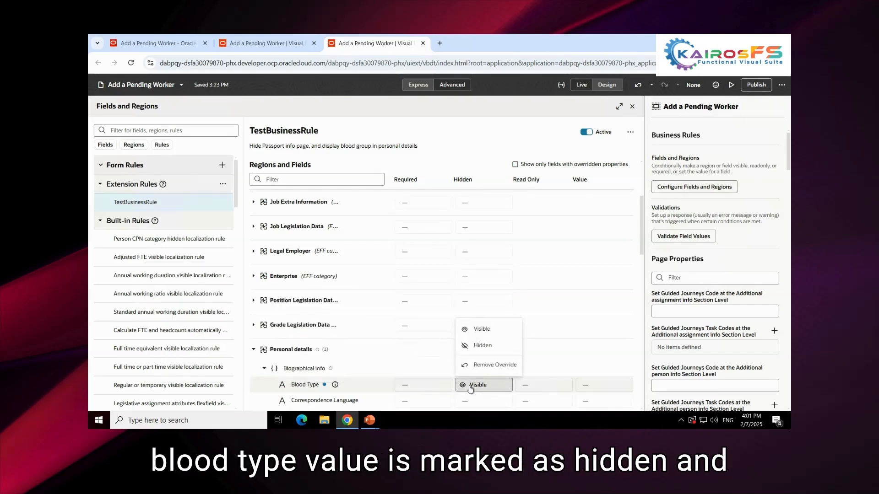
click(472, 386)
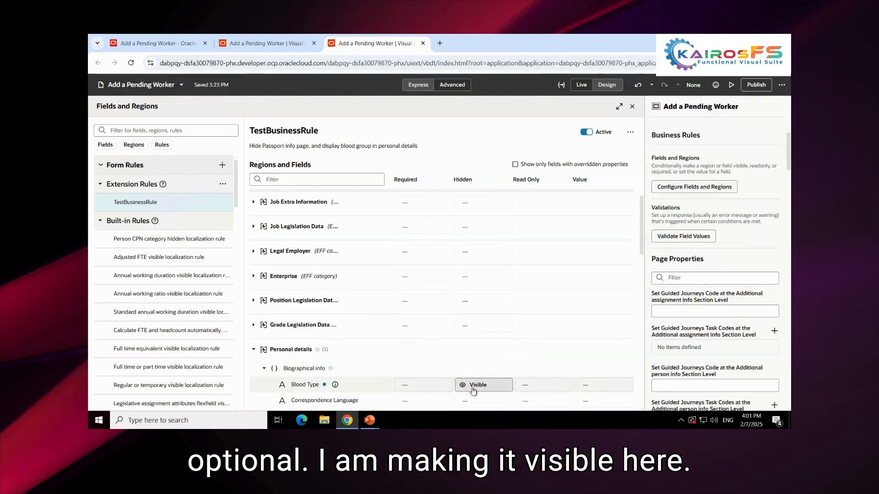
Step: Preview the Add a Pending Worker page with the rule applied and continue past Info to include to When and why
click(730, 86)
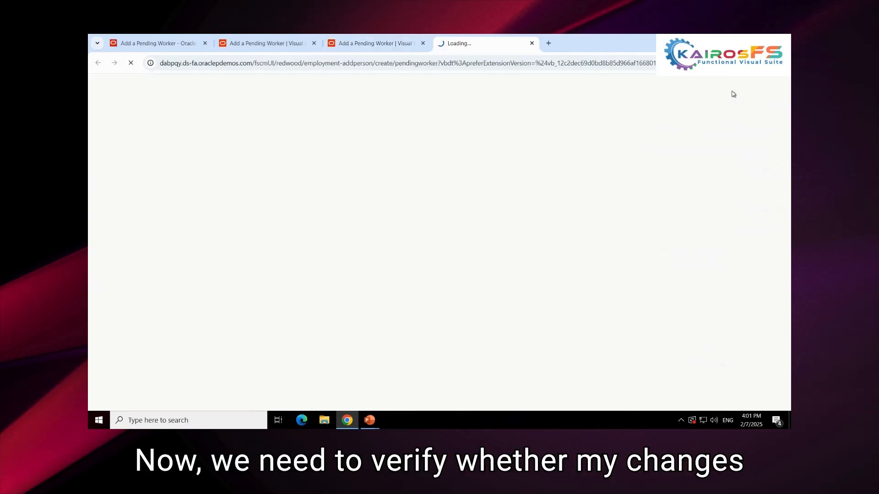
click(337, 40)
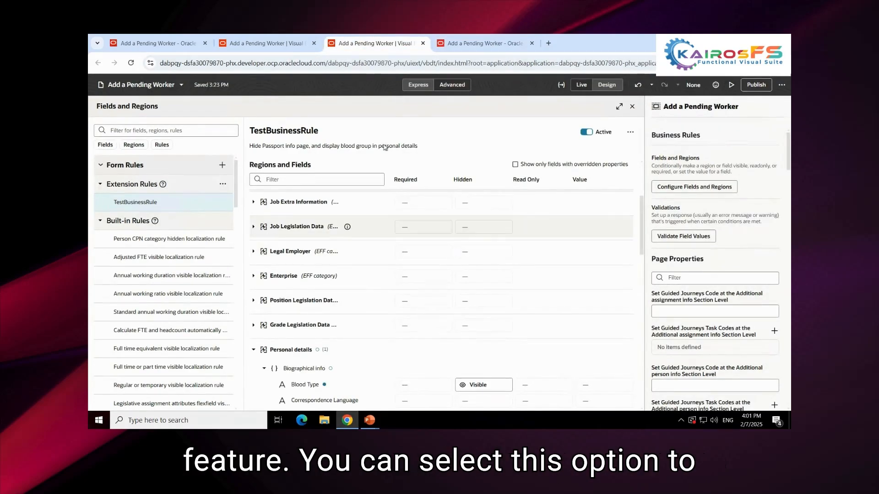
click(477, 45)
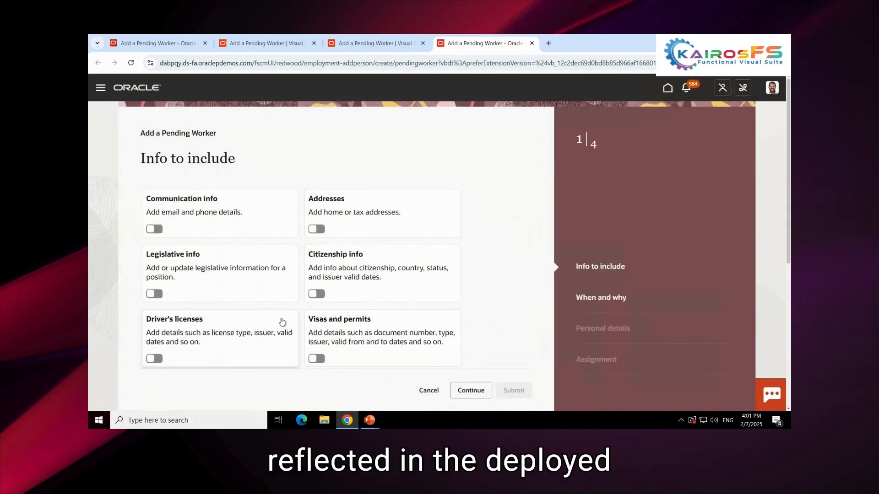
click(470, 392)
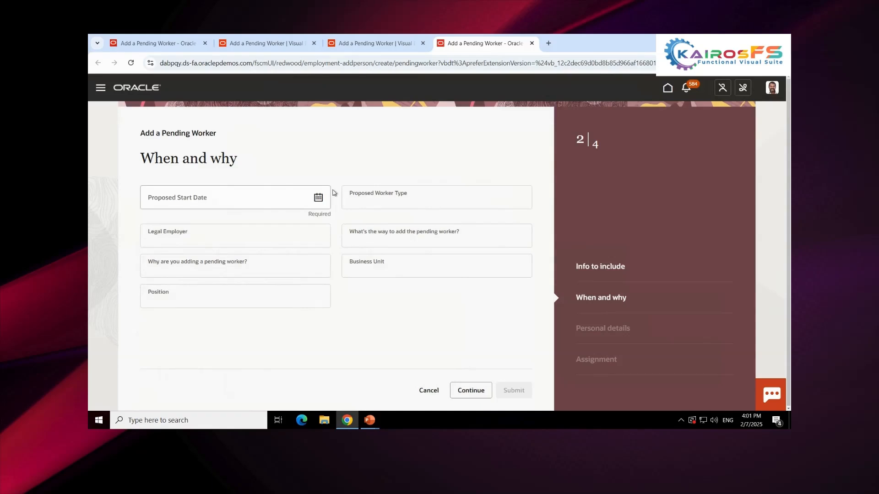
Step: Set the proposed start date to 2/7/25 and the proposed worker type to Contingent worker
click(318, 197)
click(275, 280)
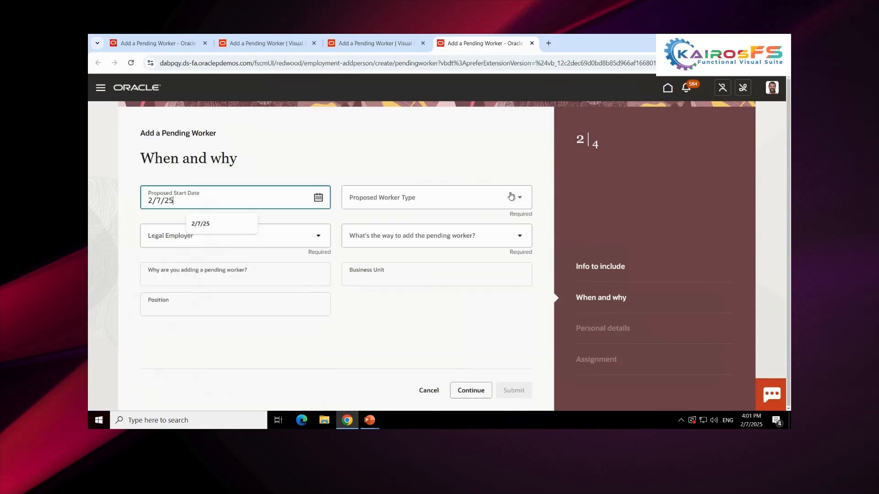
click(518, 204)
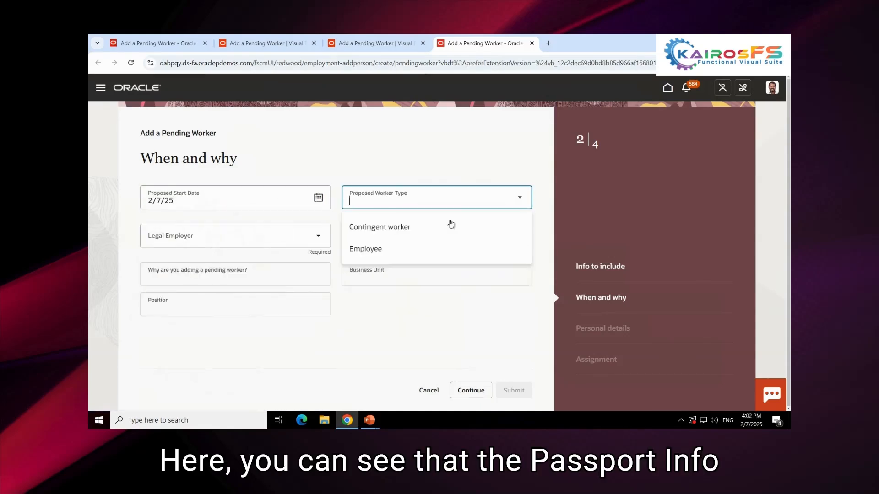
click(406, 229)
Step: Search the legal employers for "US1 Legal" and choose US1 Legal Entity
click(321, 233)
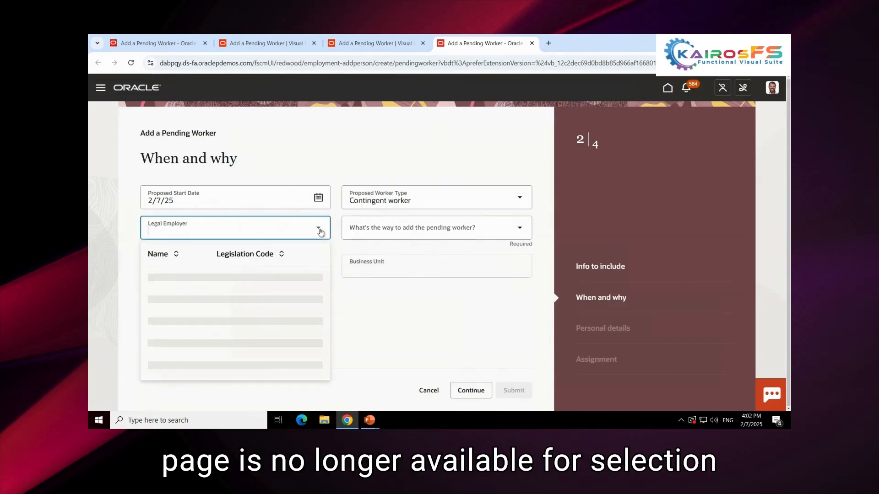
text(US1)
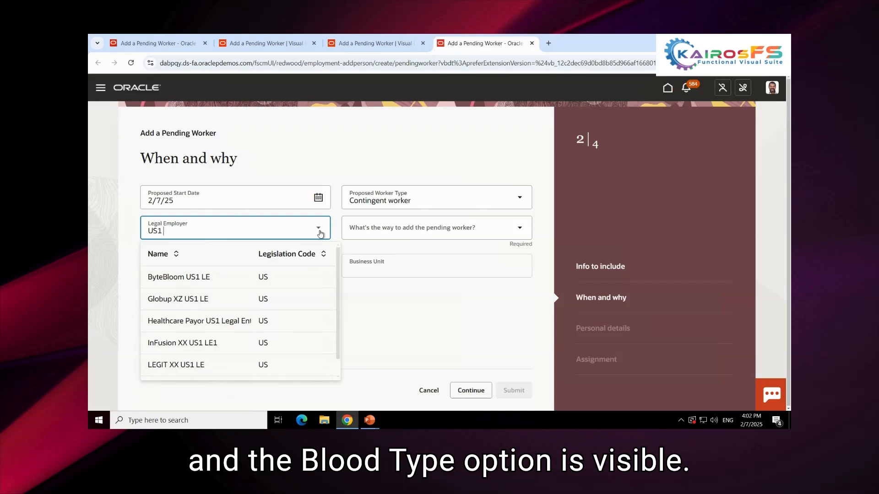
text( Legal)
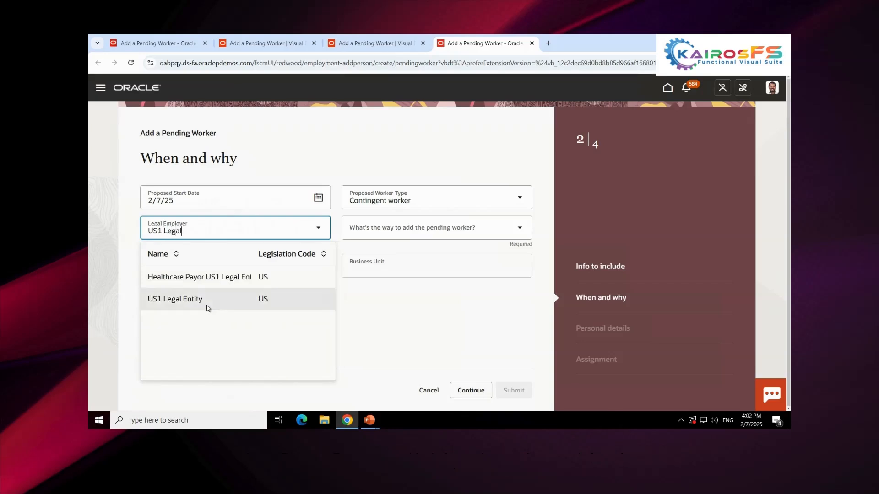
click(207, 306)
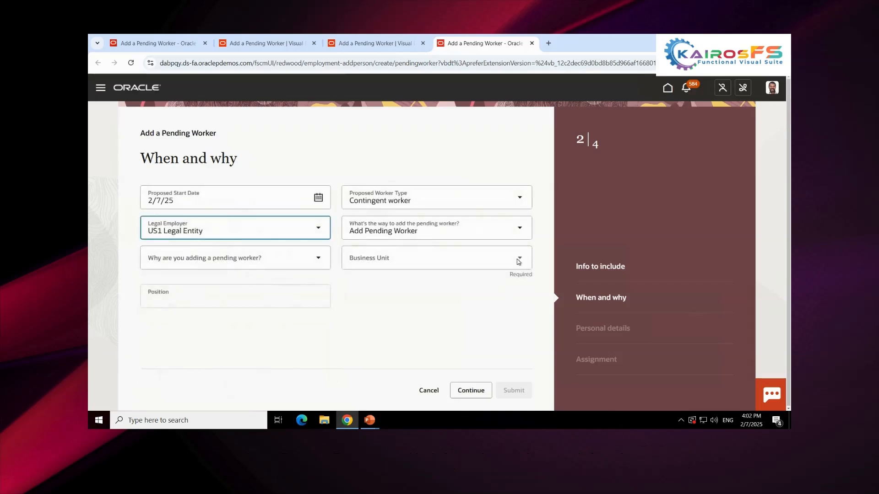
Step: Search the business units for "US1" and choose US1 Business Unit
click(518, 261)
text(USI)
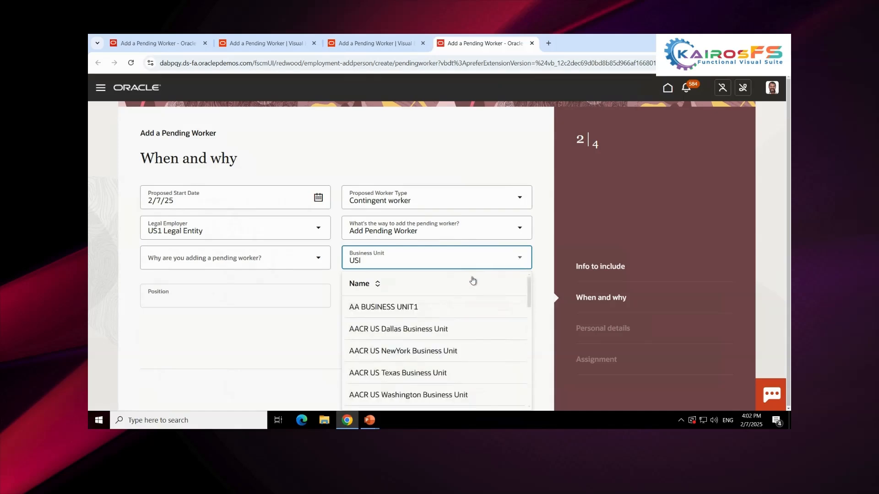
text( bus)
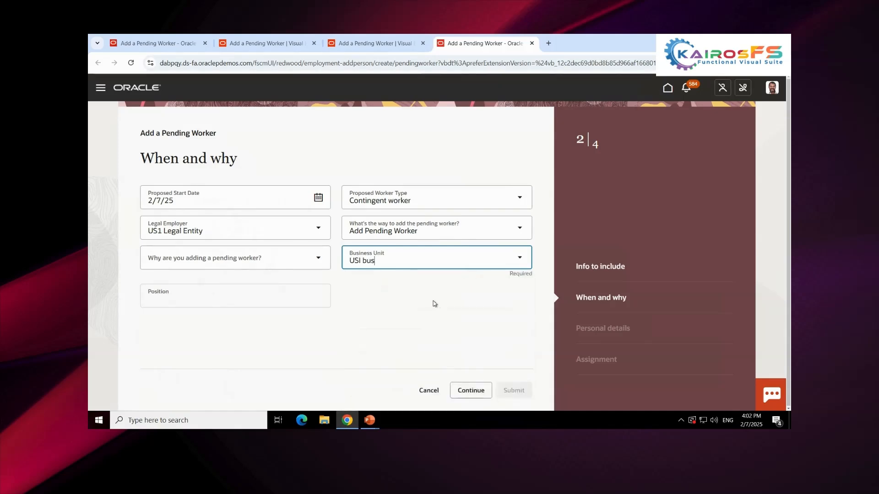
key(BackSpace)
key(BackSpace)
key(BackSpace)
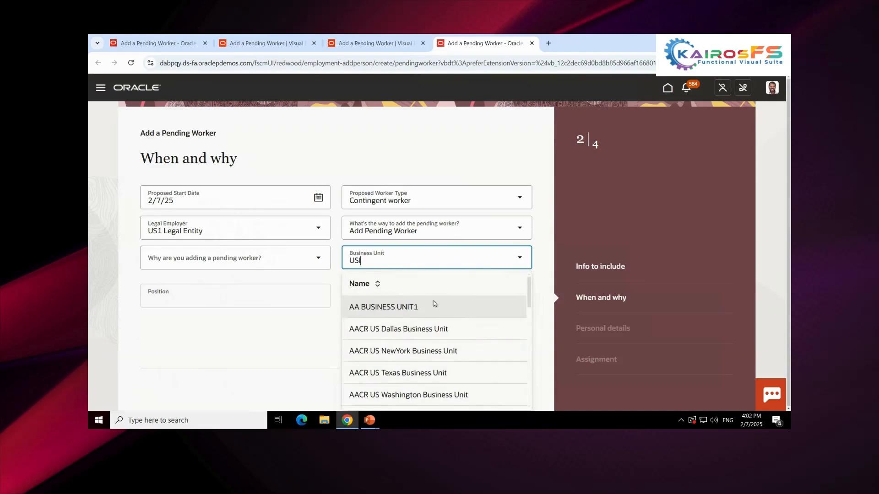
key(BackSpace)
text(1)
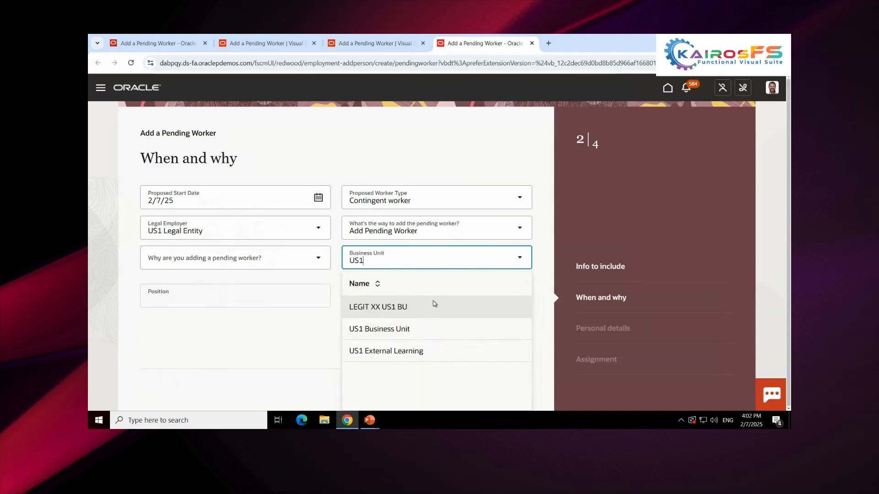
click(414, 335)
Step: Continue to Personal details and check the form for the Blood Type field
click(476, 390)
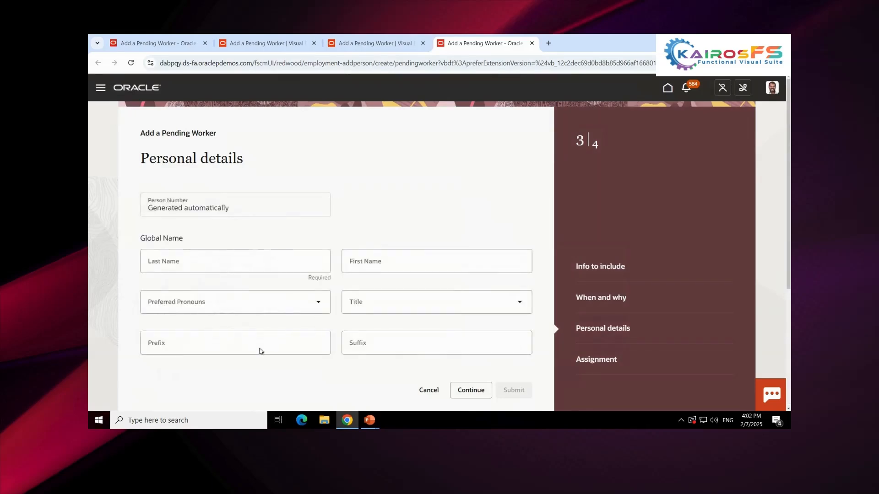
scroll(263, 350, down, 3)
scroll(274, 326, down, 2)
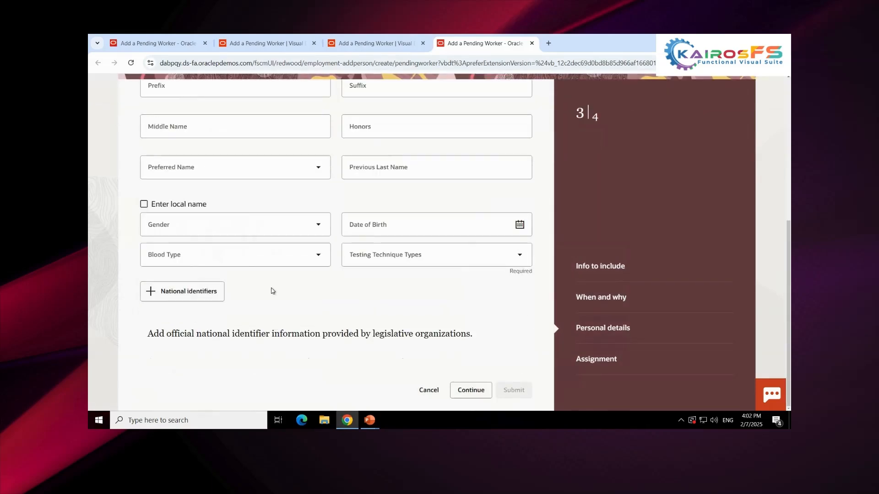